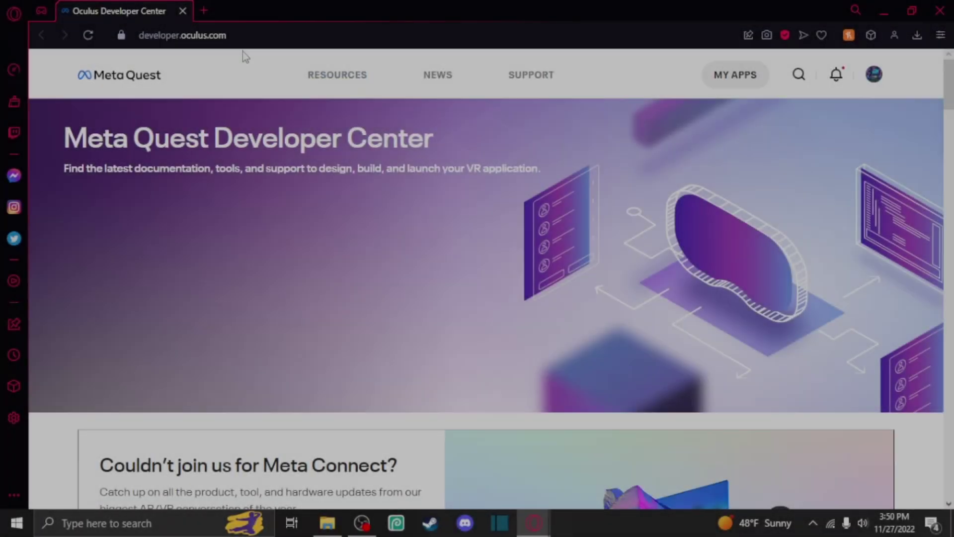
# Step: Select the site address and check the My Profile and My Preferences options in the avatar menu
pyautogui.moveTo(228, 35); pyautogui.dragTo(138, 35)
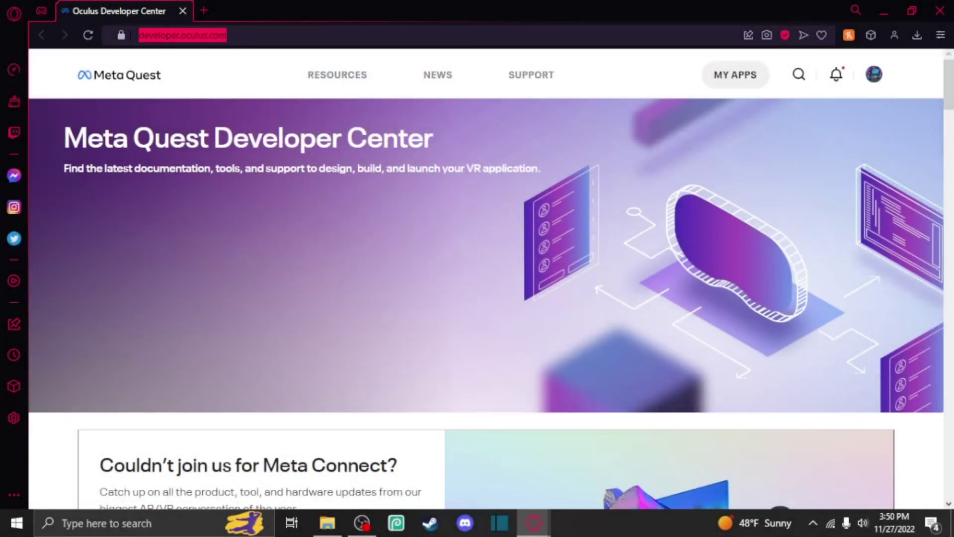
pyautogui.click(263, 40)
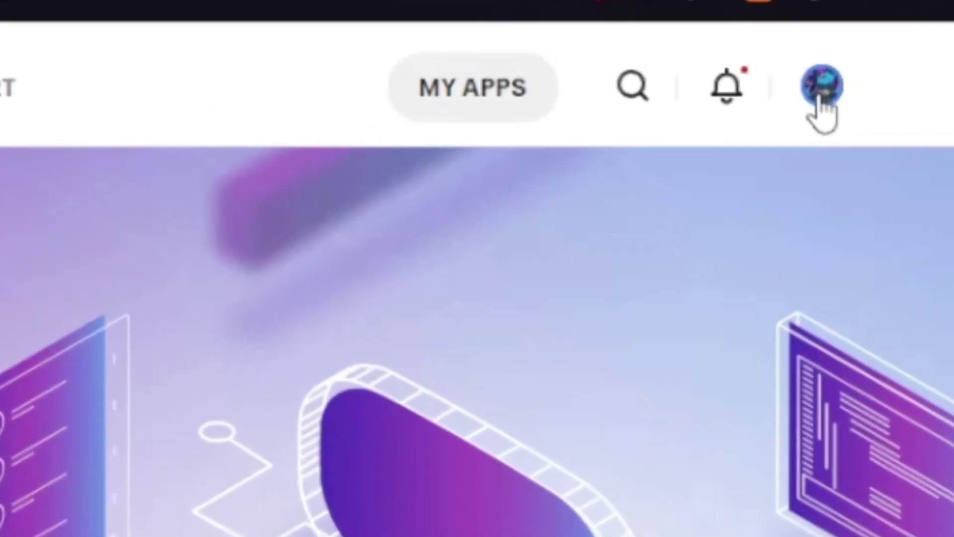
pyautogui.click(876, 78)
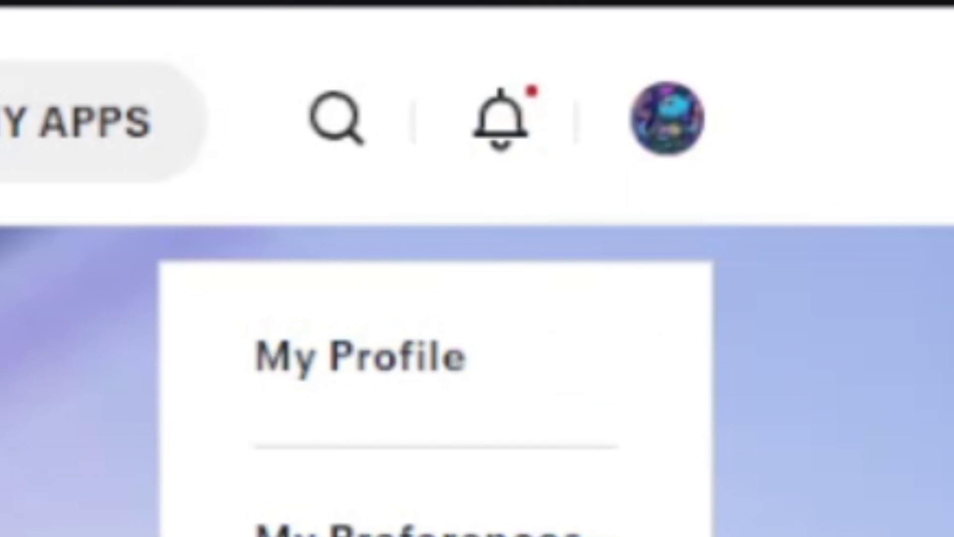
pyautogui.click(700, 123)
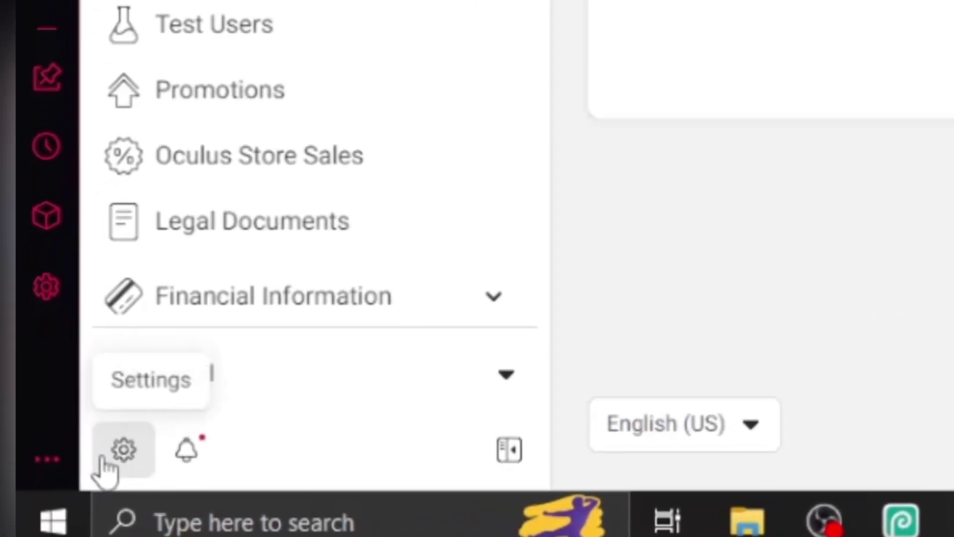
# Step: Open Settings > Verification and confirm the developer account is verified with the credit card step done
pyautogui.click(42, 493)
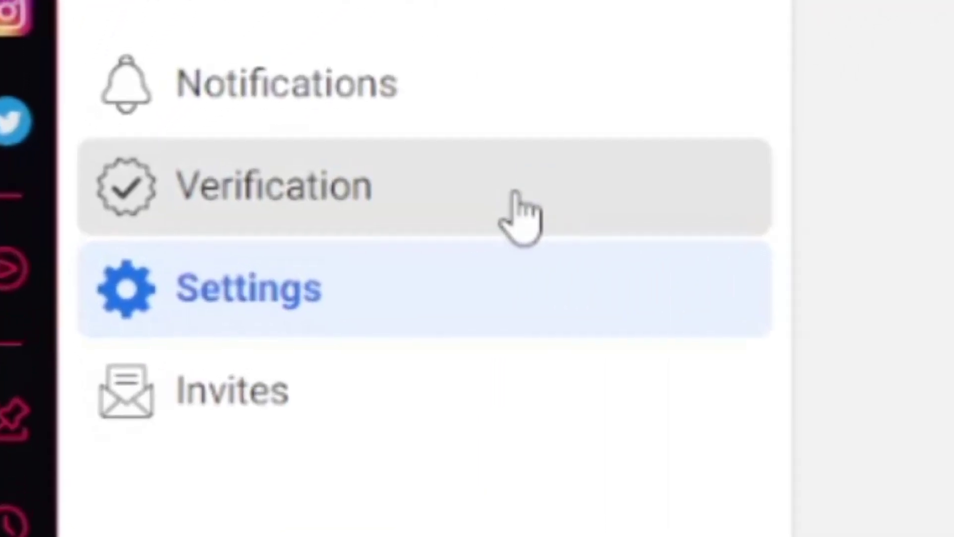
pyautogui.click(441, 230)
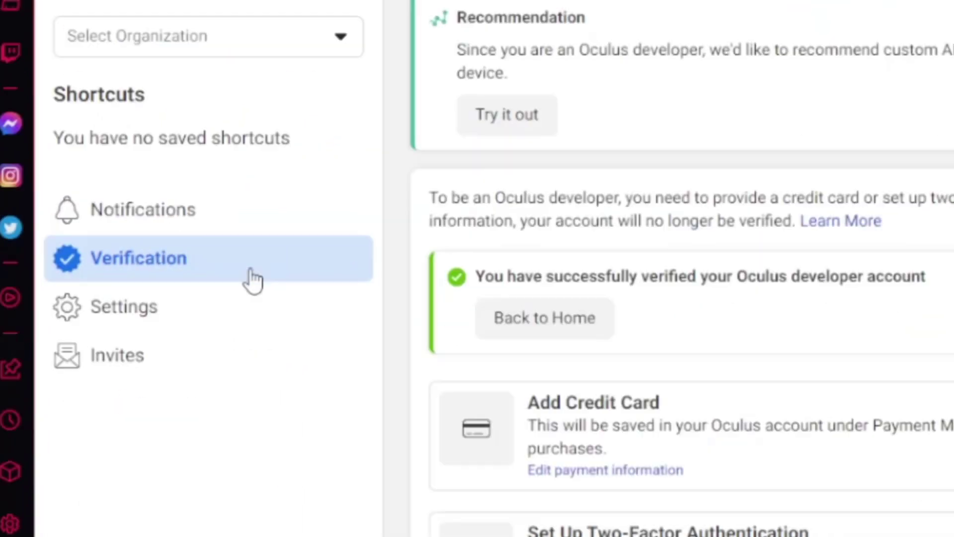
pyautogui.scroll(-2, 574, 259)
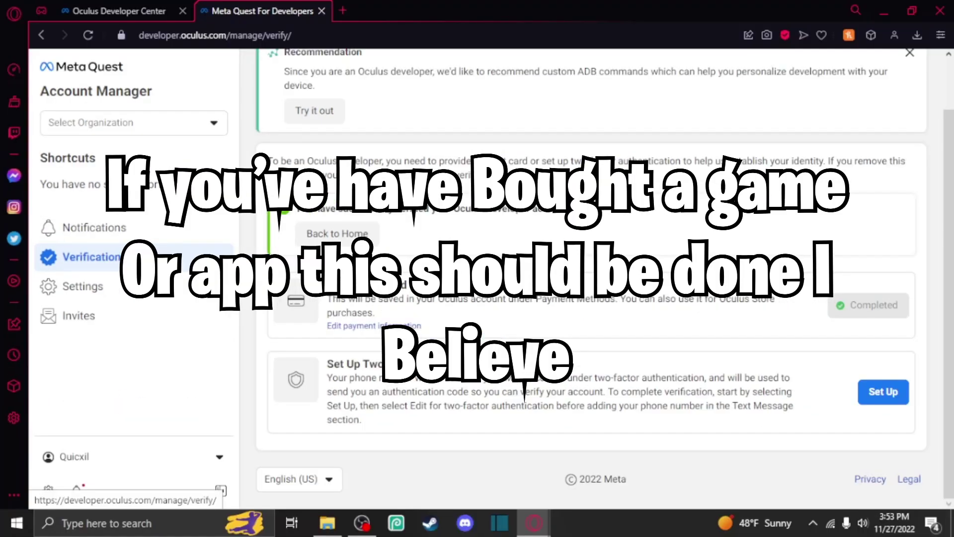
pyautogui.scroll(2, 492, 392)
pyautogui.scroll(-1, 423, 298)
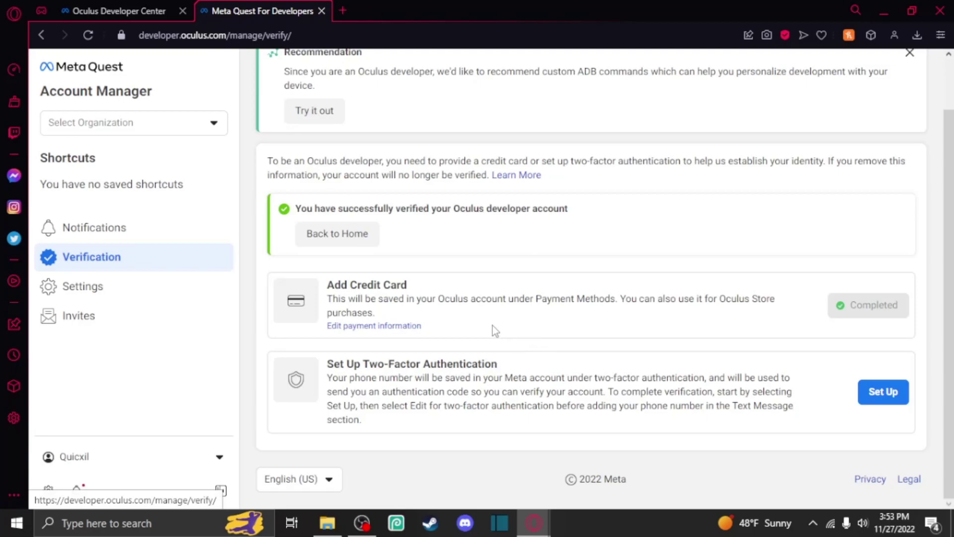
pyautogui.scroll(2, 493, 326)
pyautogui.scroll(-2, 470, 321)
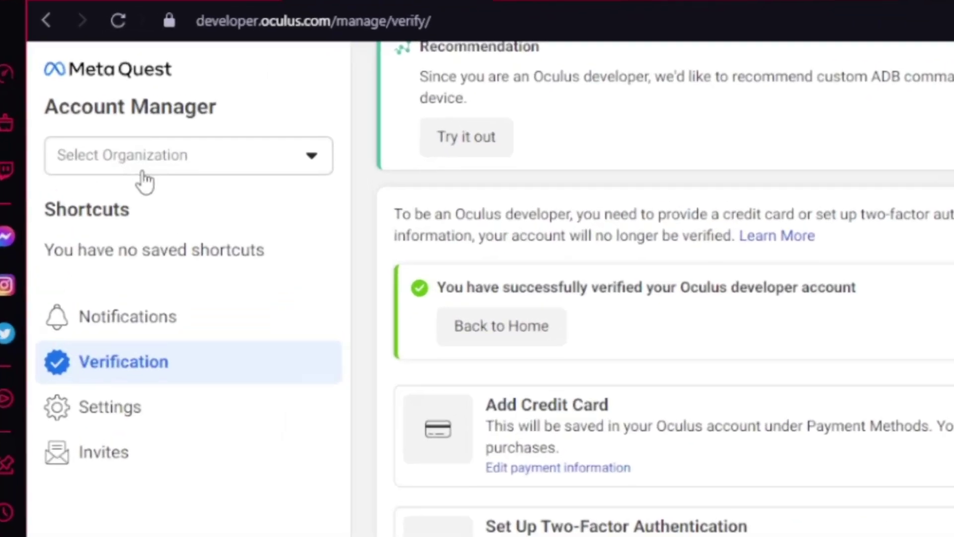
# Step: Start a new organization and enter 'Fhiwihfihfhioefoi' as its legal name
pyautogui.click(120, 128)
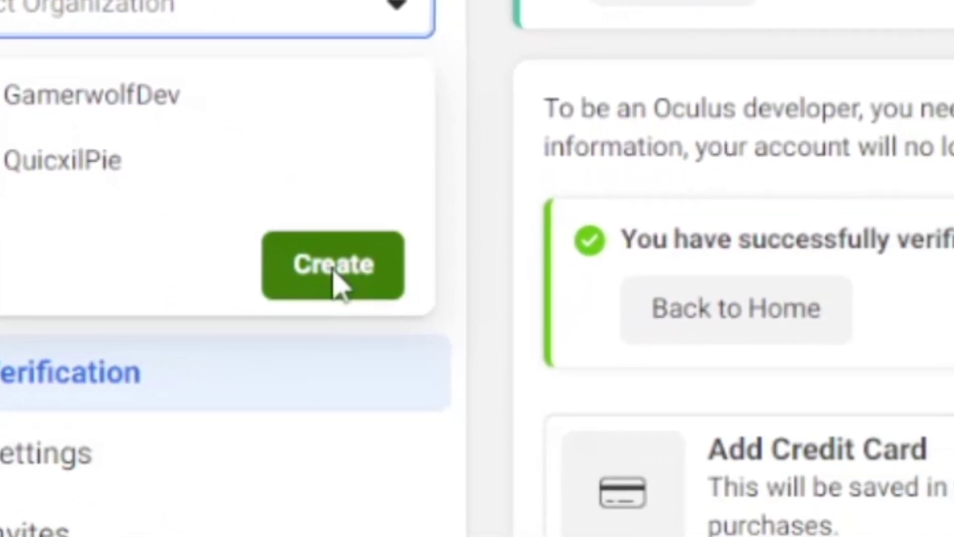
pyautogui.click(497, 348)
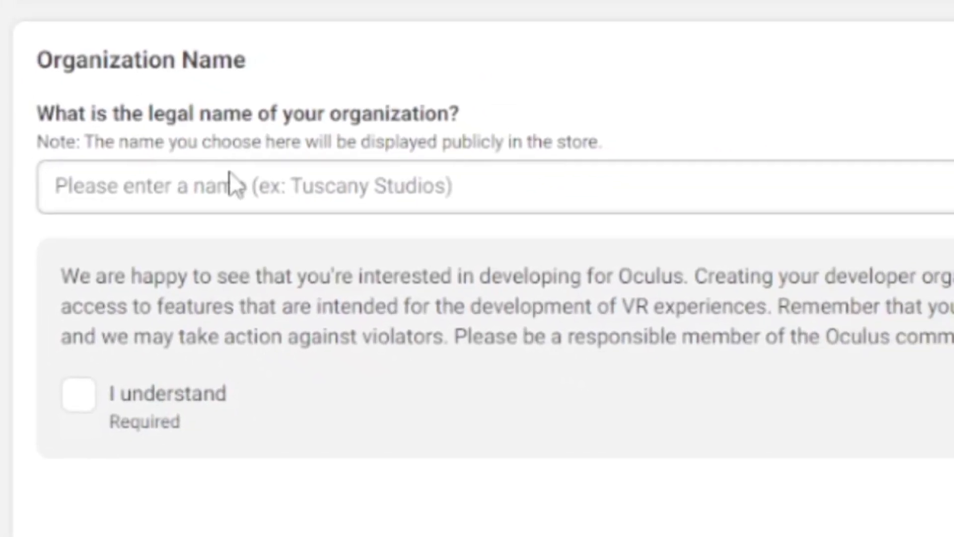
pyautogui.click(251, 182)
pyautogui.write('Fhiwihfihfhioefoi')
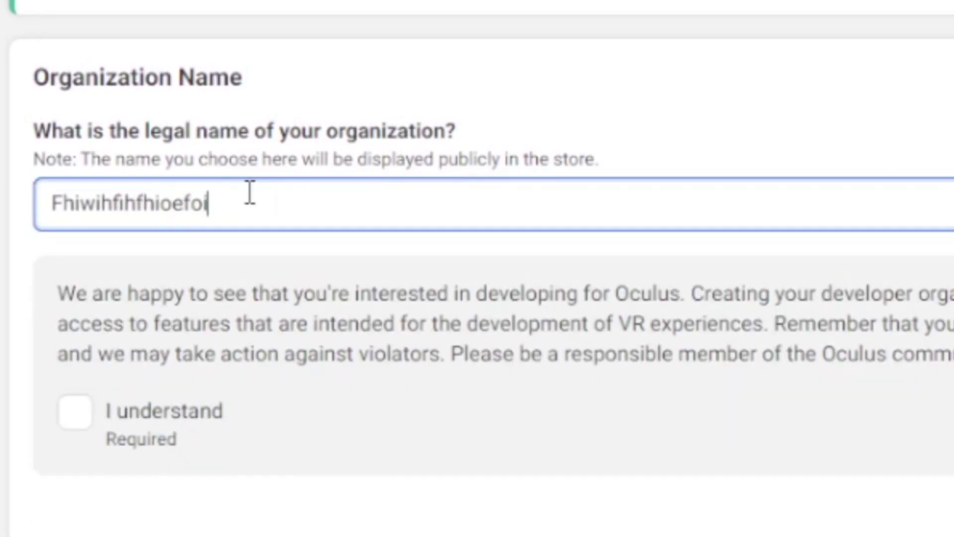
pyautogui.press('BackSpace')
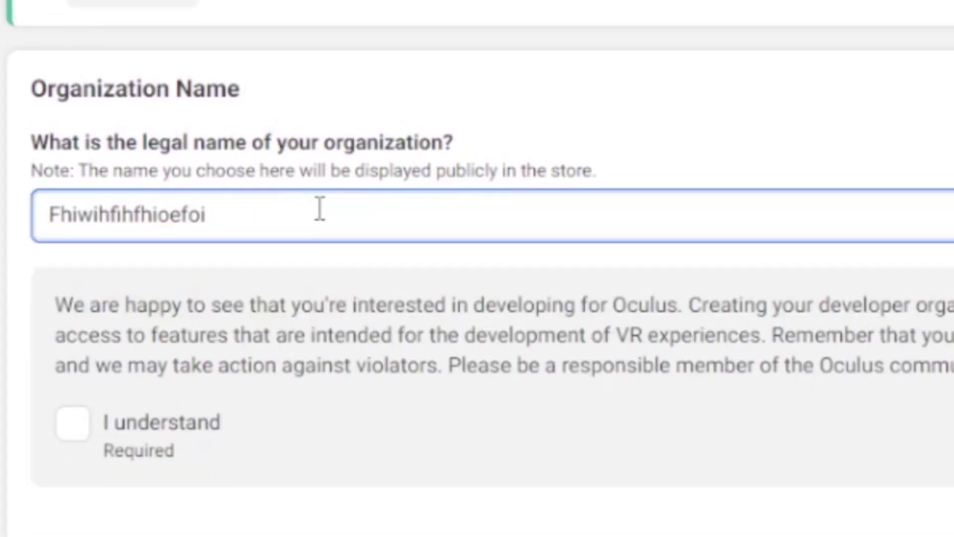
# Step: Tick the developer responsibility notice and agree to the NDA terms
pyautogui.click(98, 445)
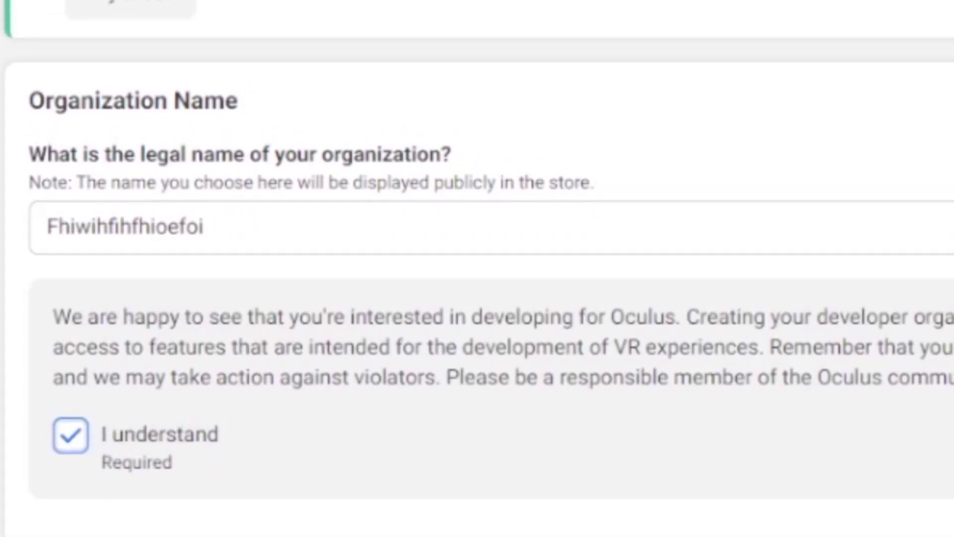
pyautogui.scroll(-15, 432, 64)
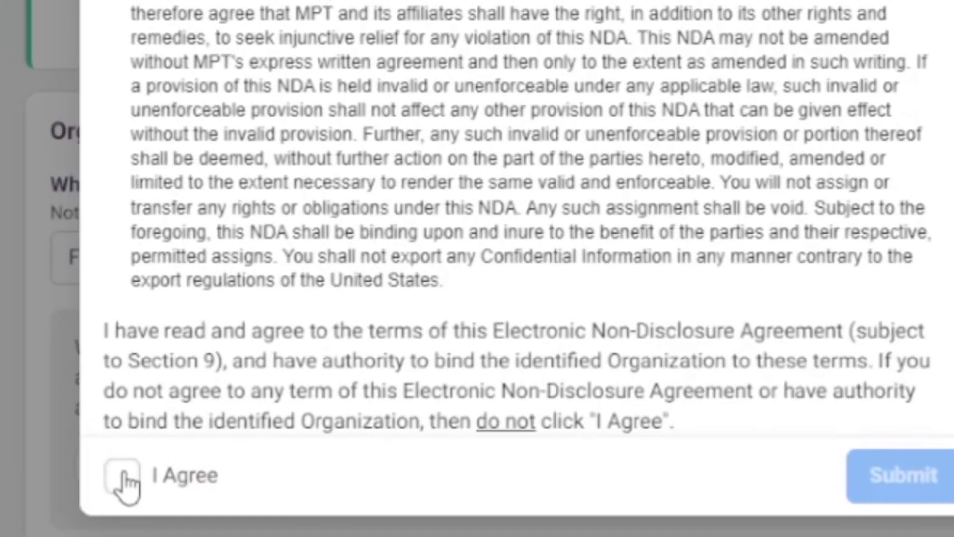
pyautogui.click(97, 462)
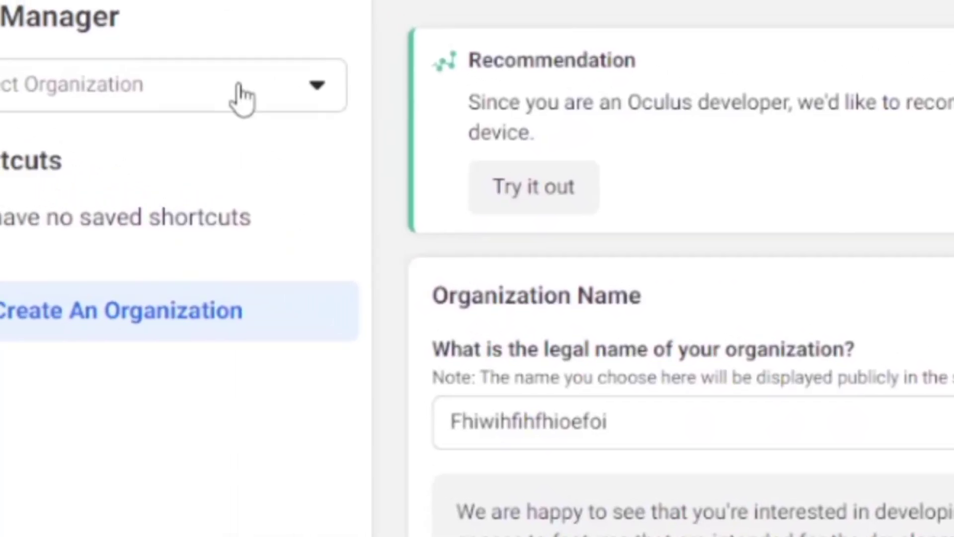
pyautogui.click(240, 90)
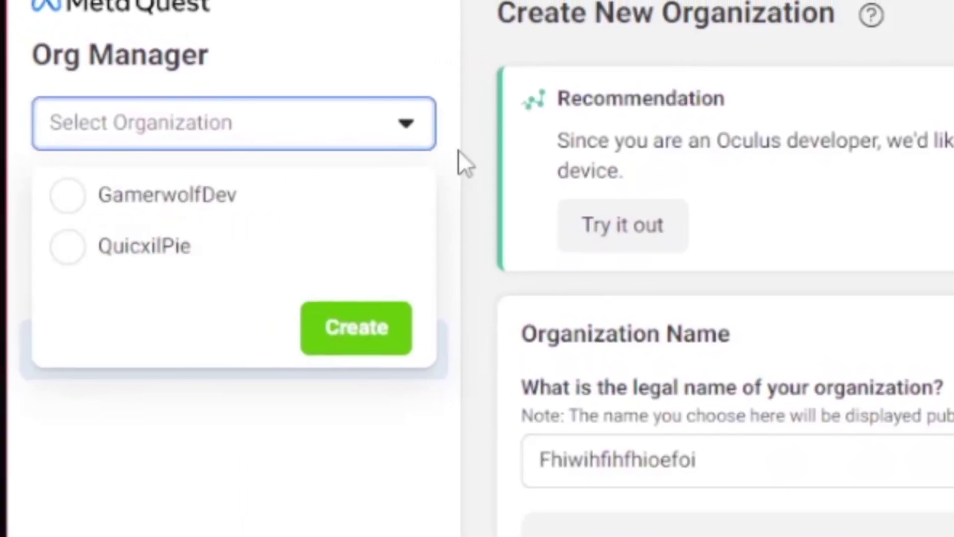
pyautogui.click(320, 85)
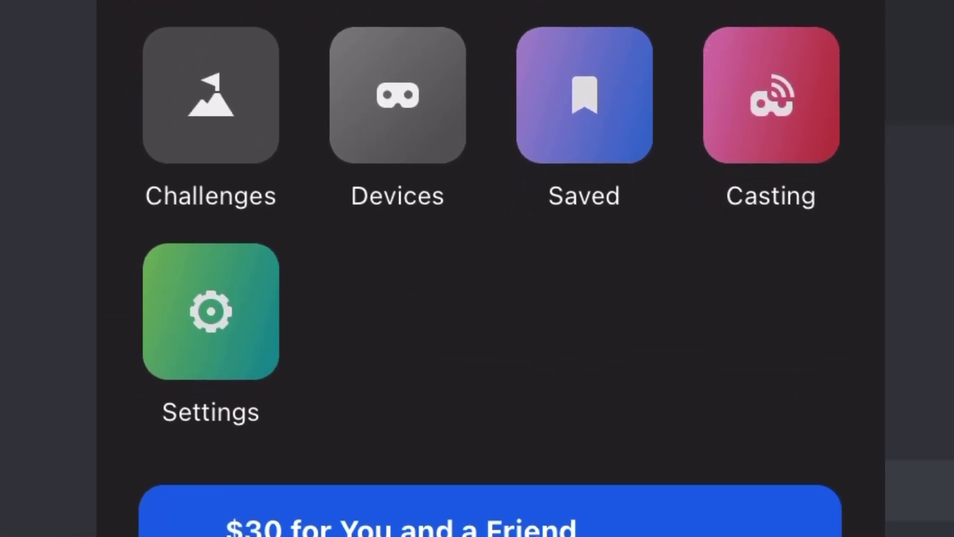
# Step: Go to the Devices page in the Meta Quest app and scroll down to Headset Settings
pyautogui.click(394, 123)
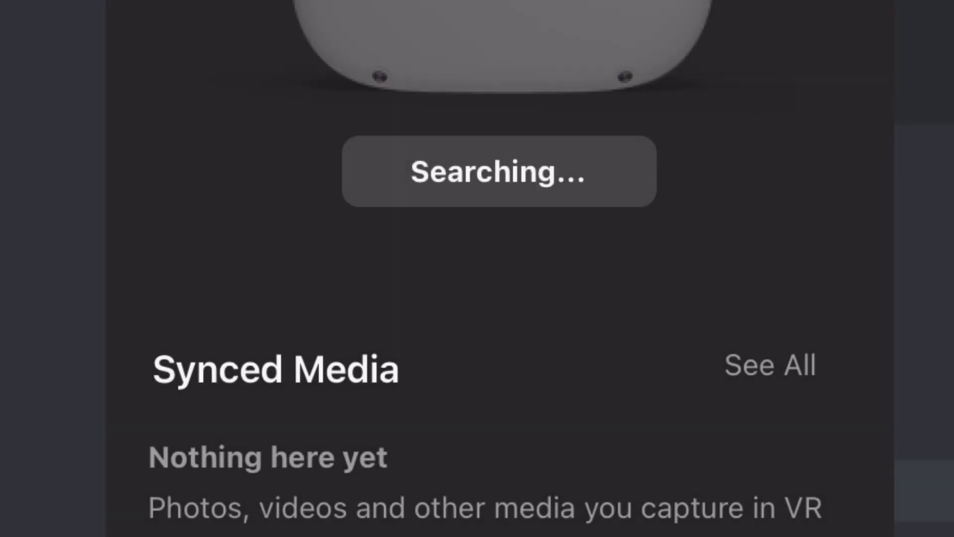
pyautogui.scroll(-3, 492, 269)
pyautogui.scroll(-10, 492, 269)
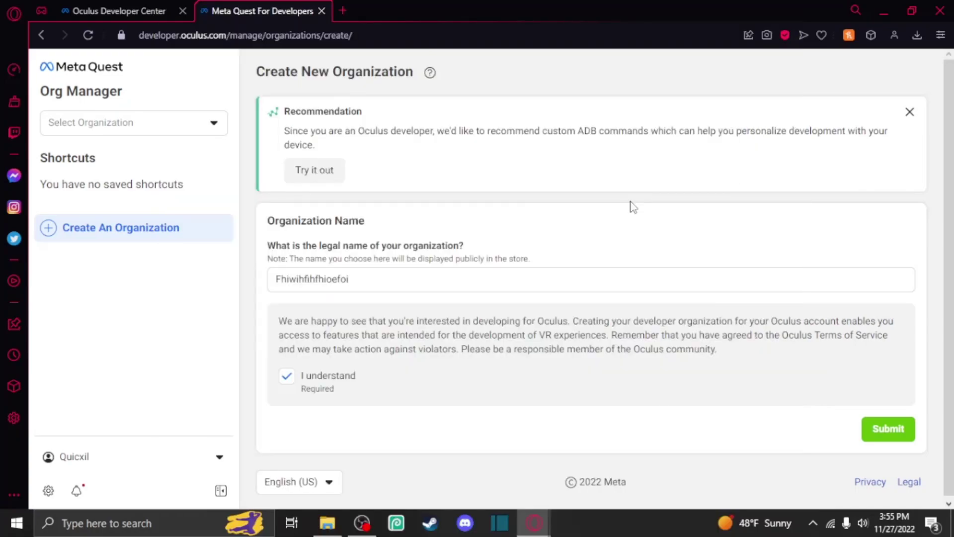
# Step: Load sidequestvr.com/setup-howto in the browser tab
pyautogui.click(633, 206)
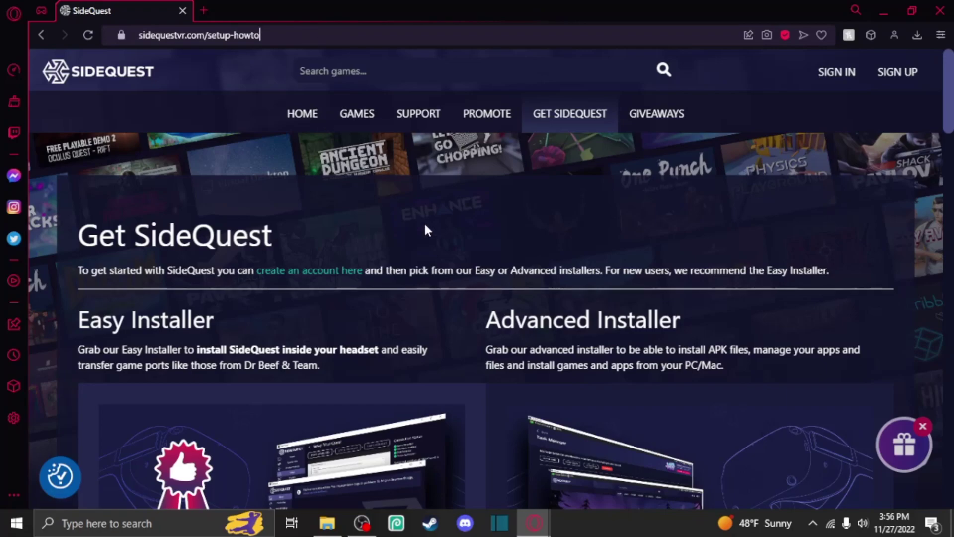
# Step: Download the SideQuest Advanced Installer for Windows 10 x64
pyautogui.scroll(-6, 465, 207)
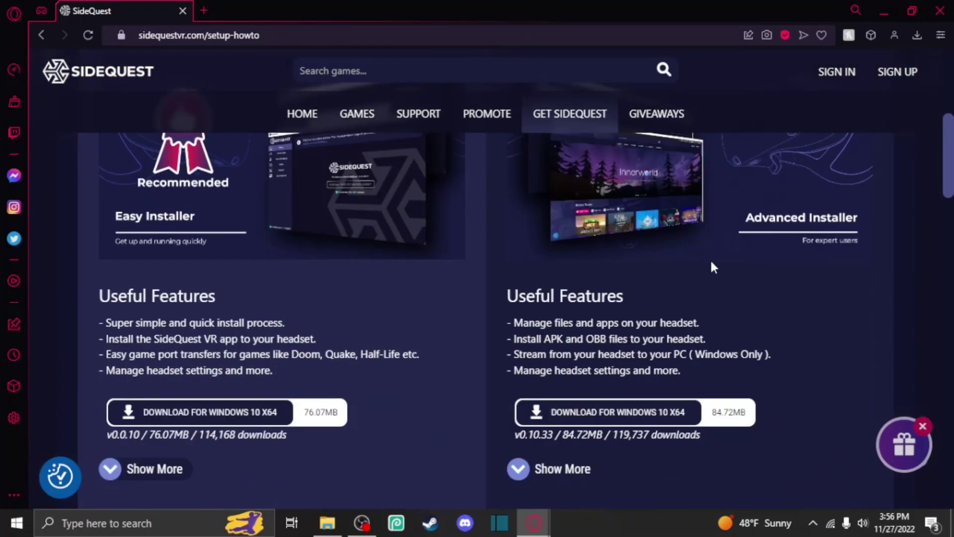
pyautogui.scroll(1, 710, 269)
pyautogui.scroll(3, 446, 295)
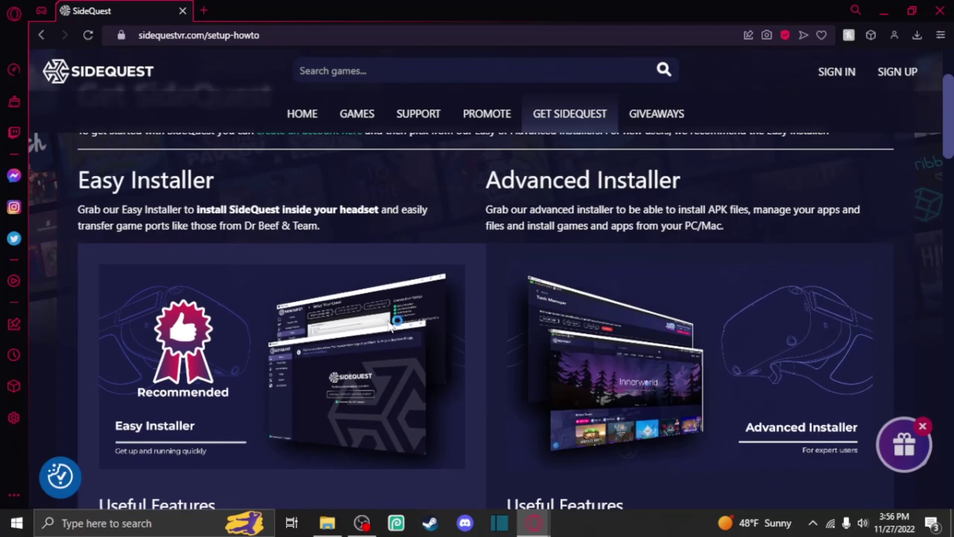
pyautogui.scroll(-2, 248, 254)
pyautogui.scroll(4, 248, 255)
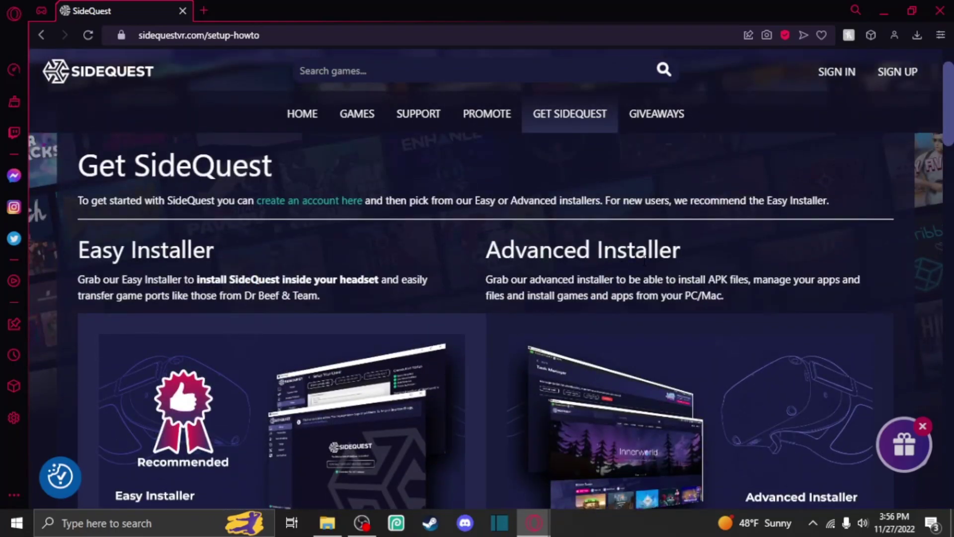
pyautogui.scroll(-5, 648, 268)
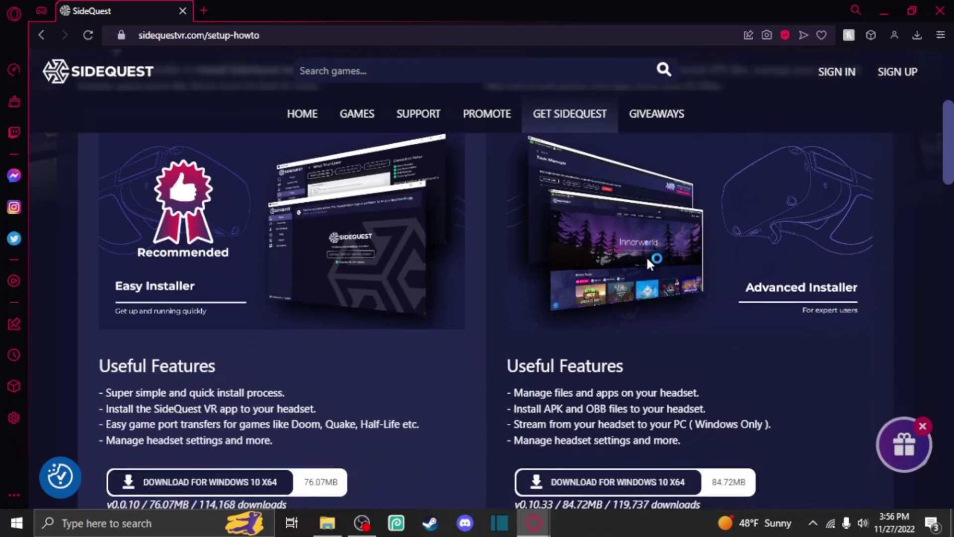
pyautogui.click(599, 406)
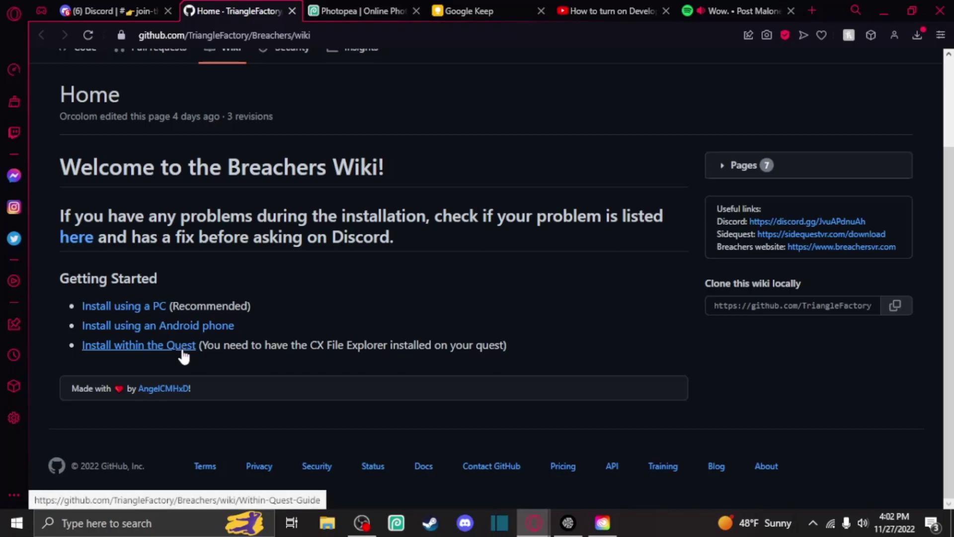
# Step: Highlight the CX File Explorer requirement on the Breachers Wiki, then clear the highlight
pyautogui.moveTo(308, 345); pyautogui.dragTo(440, 338)
pyautogui.click(365, 340)
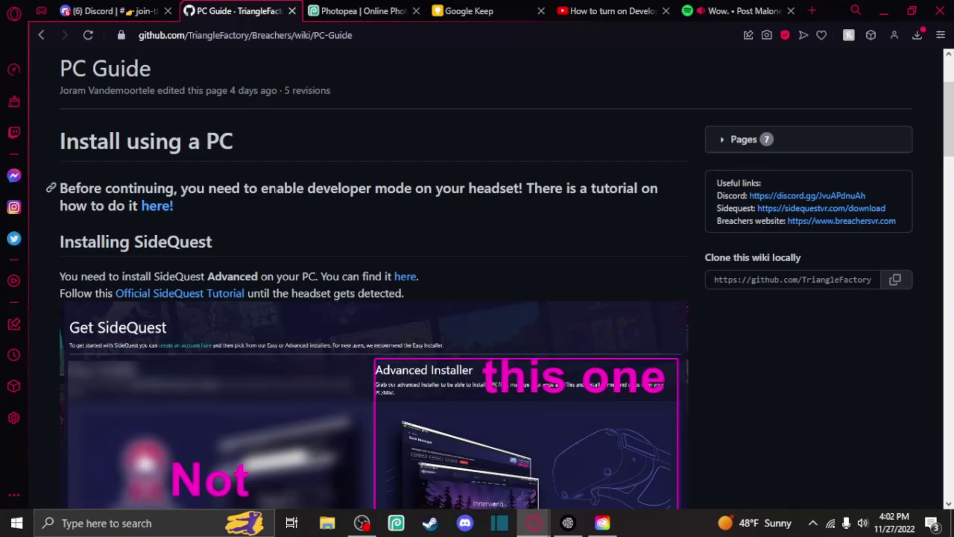
# Step: Scroll the PC guide to Installing Breachers (Open Alpha) and follow the Breachers releases link
pyautogui.scroll(-10, 395, 195)
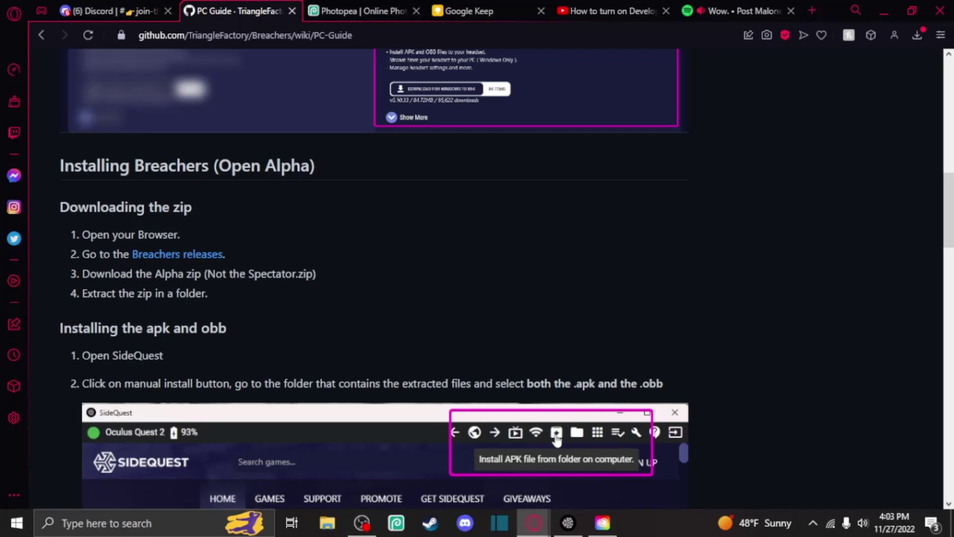
pyautogui.scroll(10, 323, 262)
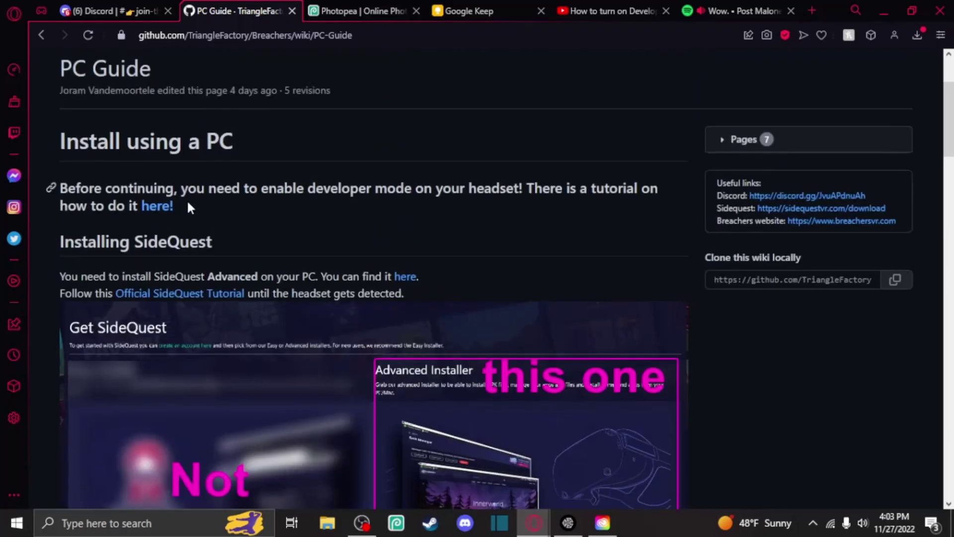
pyautogui.scroll(-8, 187, 211)
pyautogui.scroll(-2, 187, 211)
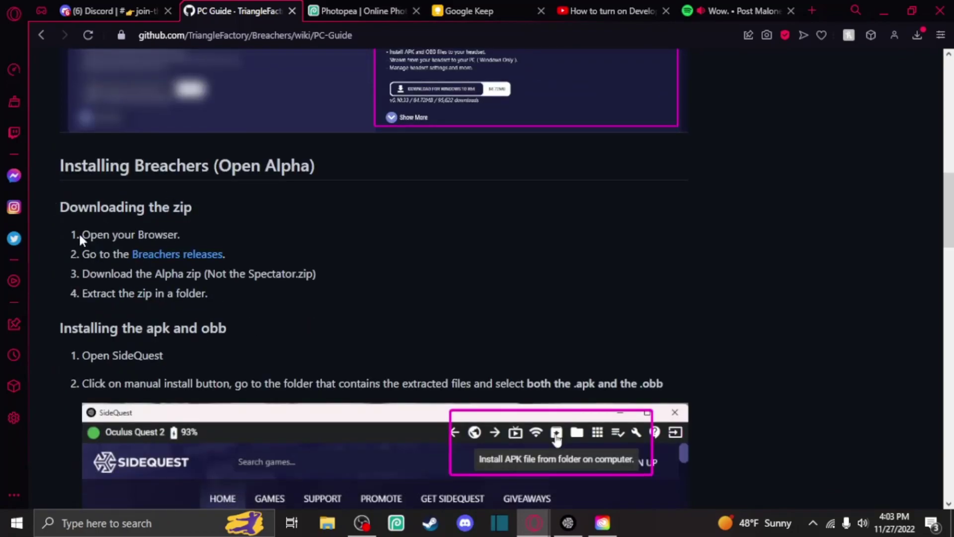
pyautogui.moveTo(81, 254); pyautogui.dragTo(285, 252)
pyautogui.click(286, 252)
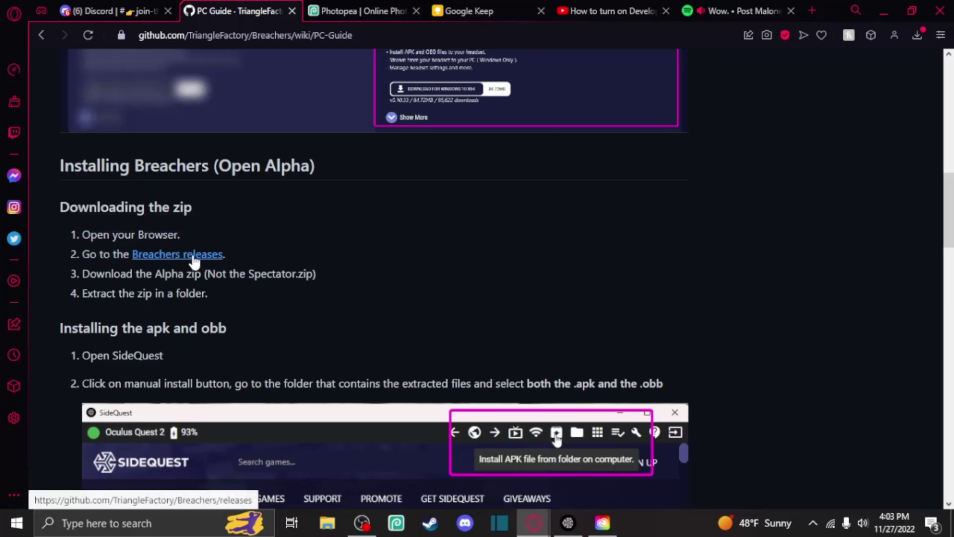
# Step: Scroll the releases page to Quest 2 Alpha 1 and its Alpha1.0.zip (1.36 GB) asset
pyautogui.click(199, 255)
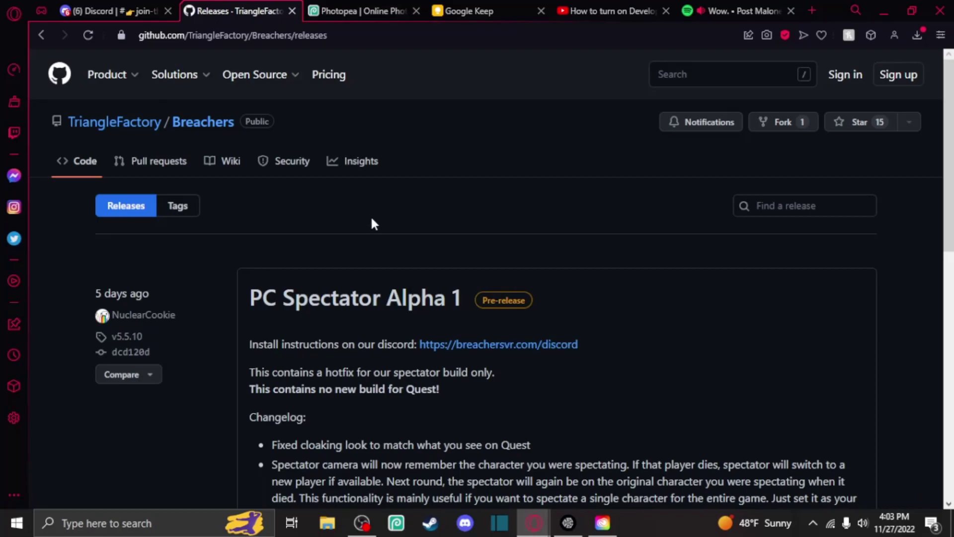
pyautogui.scroll(-3, 371, 221)
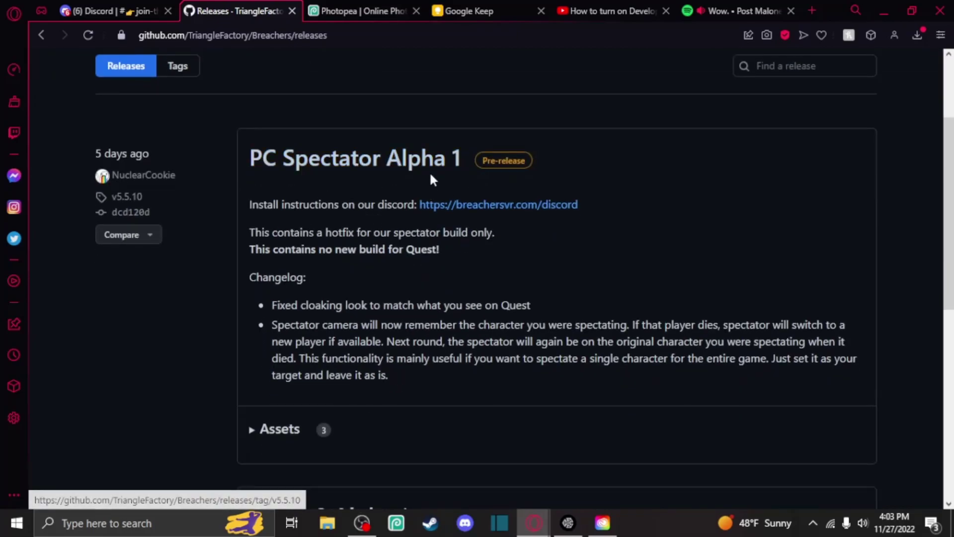
pyautogui.scroll(-2, 526, 229)
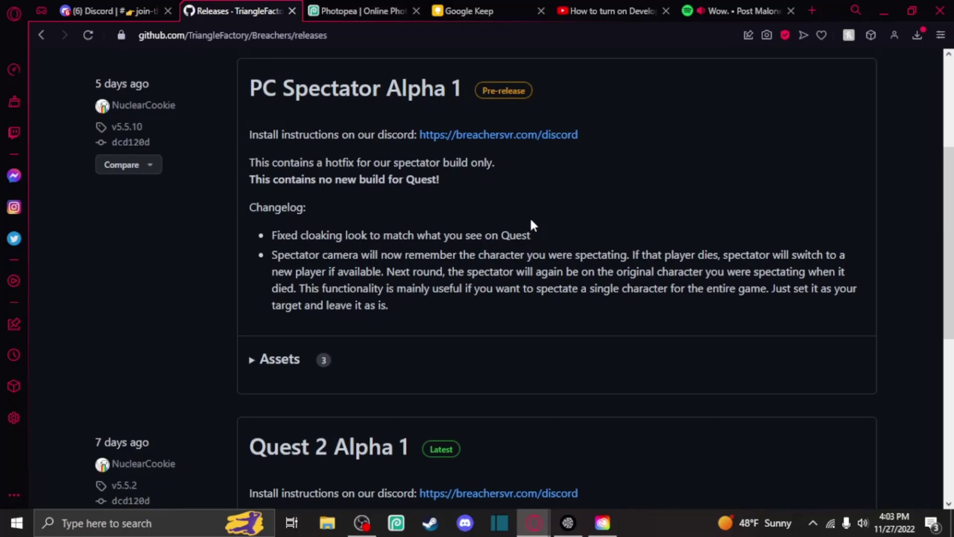
pyautogui.scroll(-4, 574, 214)
pyautogui.scroll(-3, 615, 216)
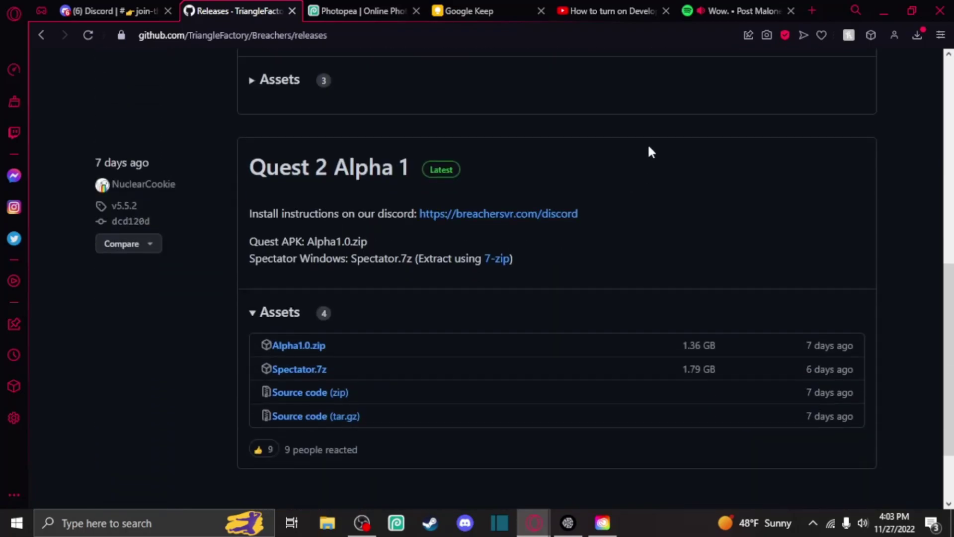
pyautogui.scroll(1, 517, 187)
pyautogui.scroll(-1, 372, 279)
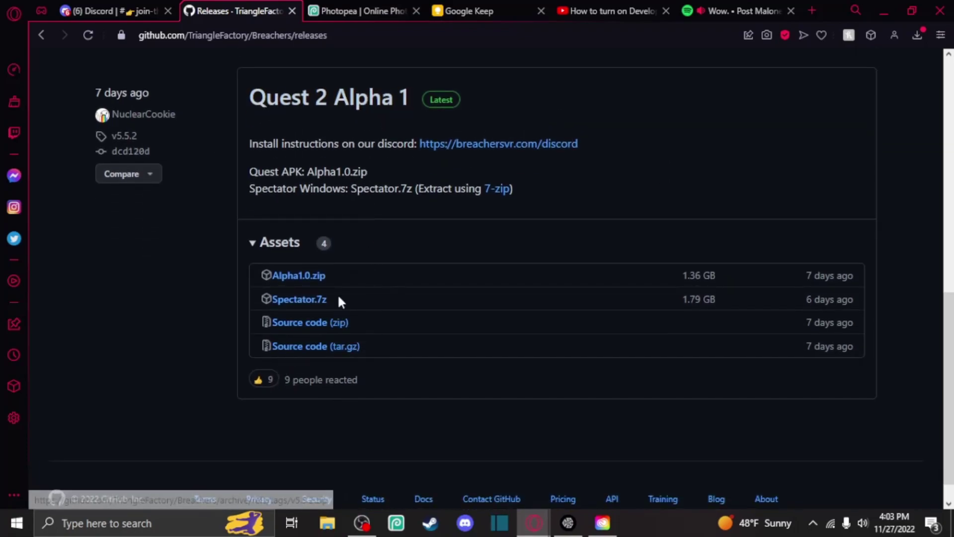
# Step: Start then cancel the Alpha1.0.zip download, minimise Opera GX, and move the Alpha1.0 icons mid-desktop
pyautogui.click(290, 279)
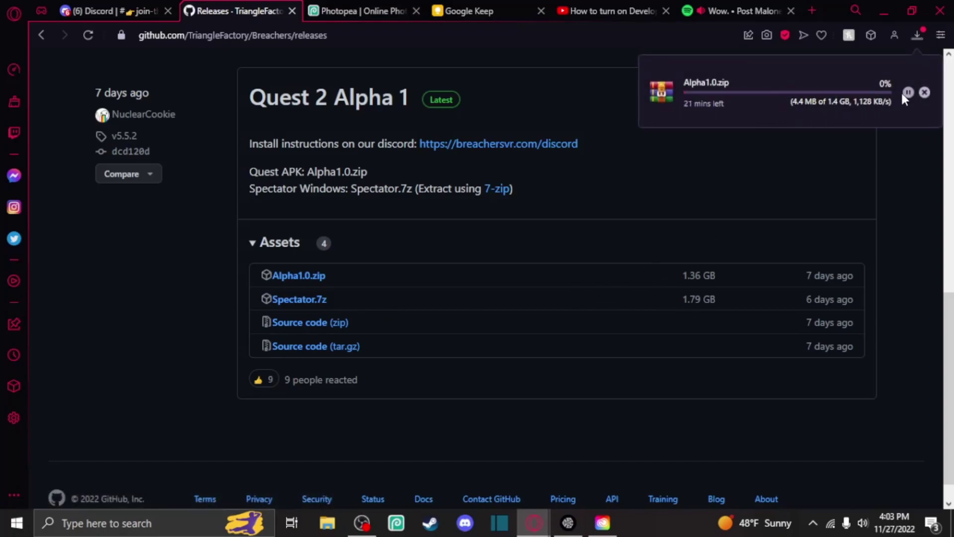
pyautogui.click(926, 93)
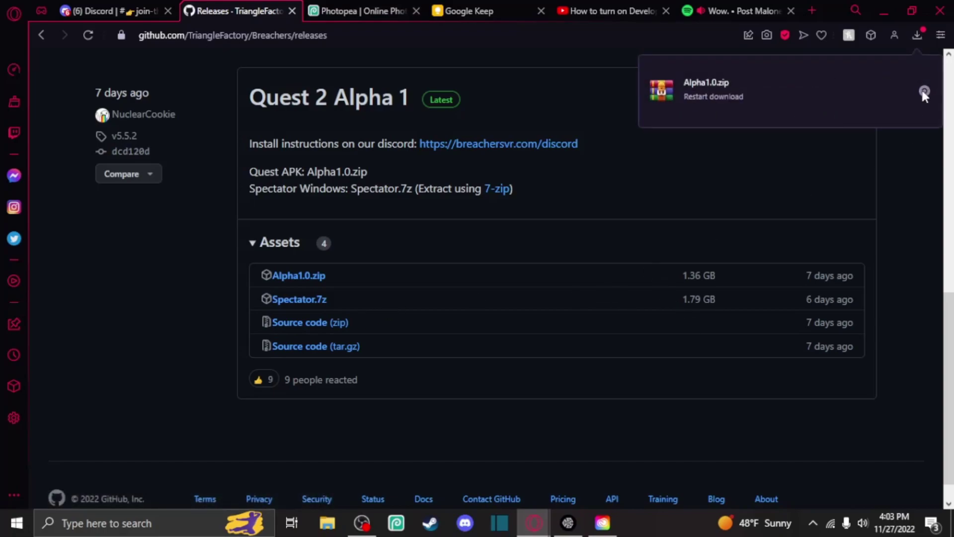
pyautogui.click(884, 10)
pyautogui.moveTo(323, 92); pyautogui.dragTo(664, 210)
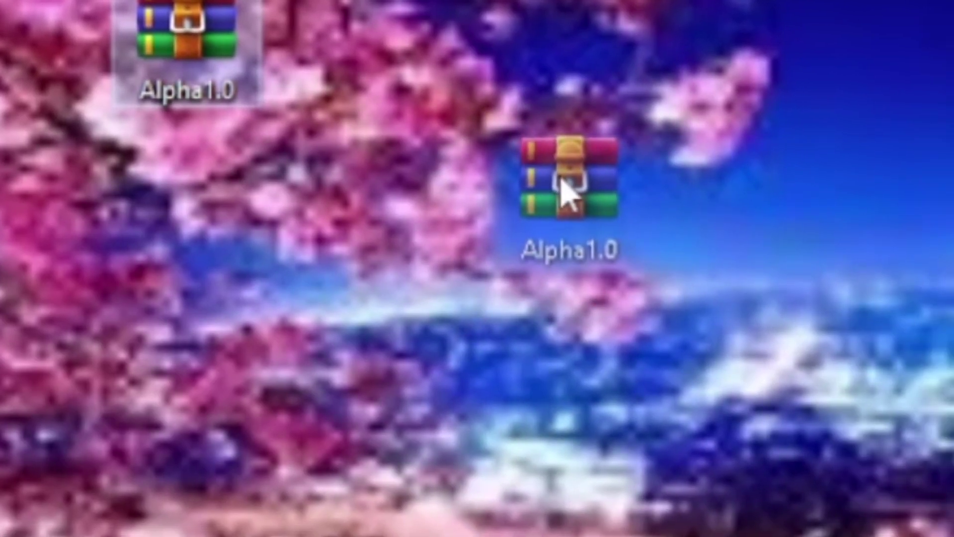
pyautogui.moveTo(562, 181); pyautogui.dragTo(565, 187)
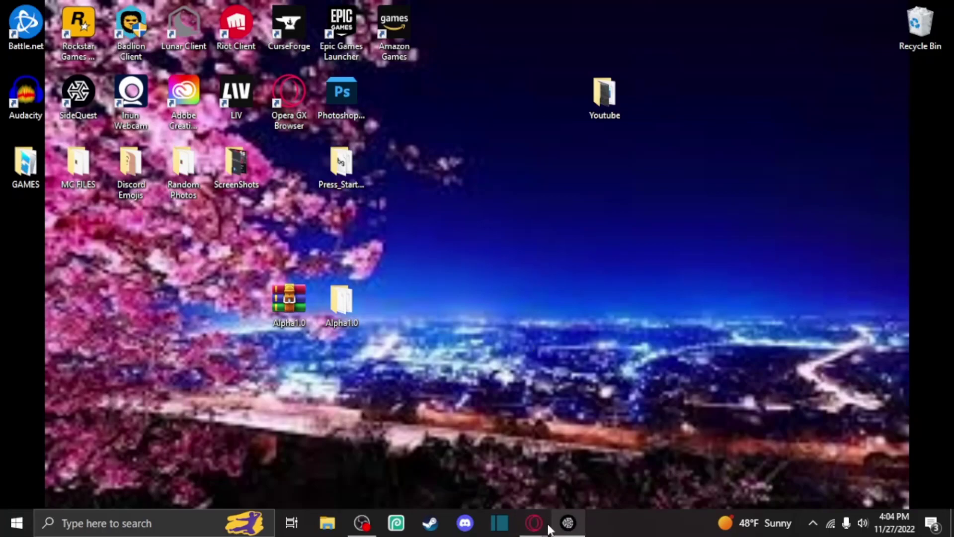
# Step: Restore the SideQuest window from the taskbar, showing its home page with the Quest 2 connected
pyautogui.click(570, 520)
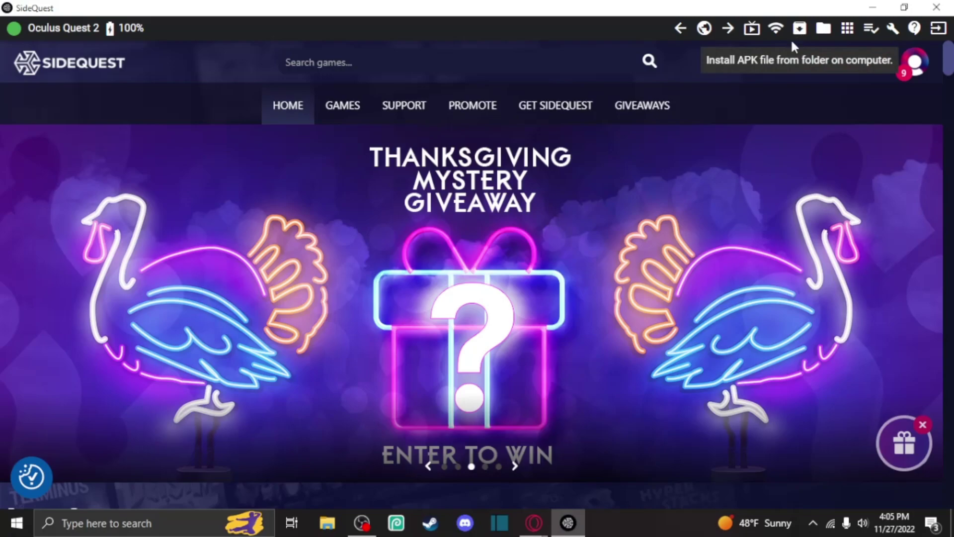
pyautogui.click(792, 39)
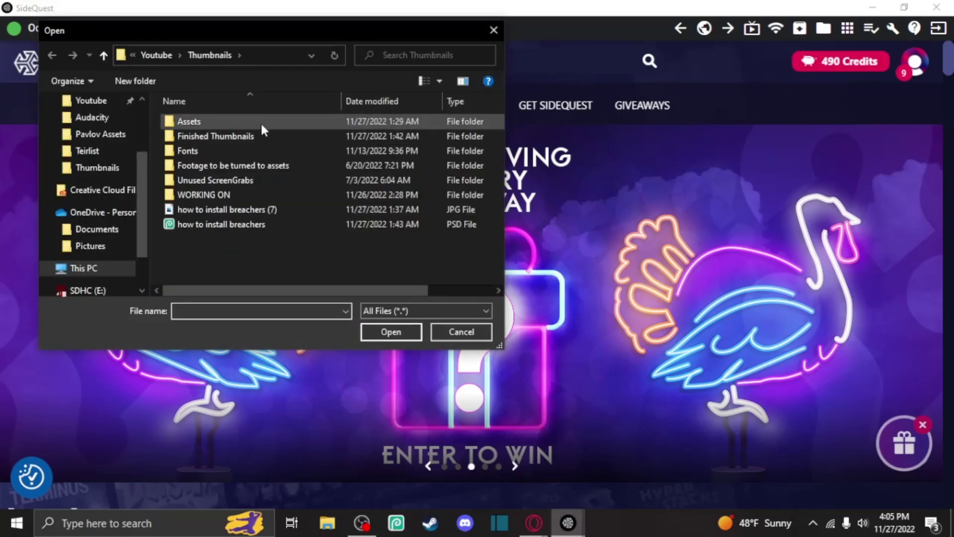
pyautogui.scroll(2, 87, 176)
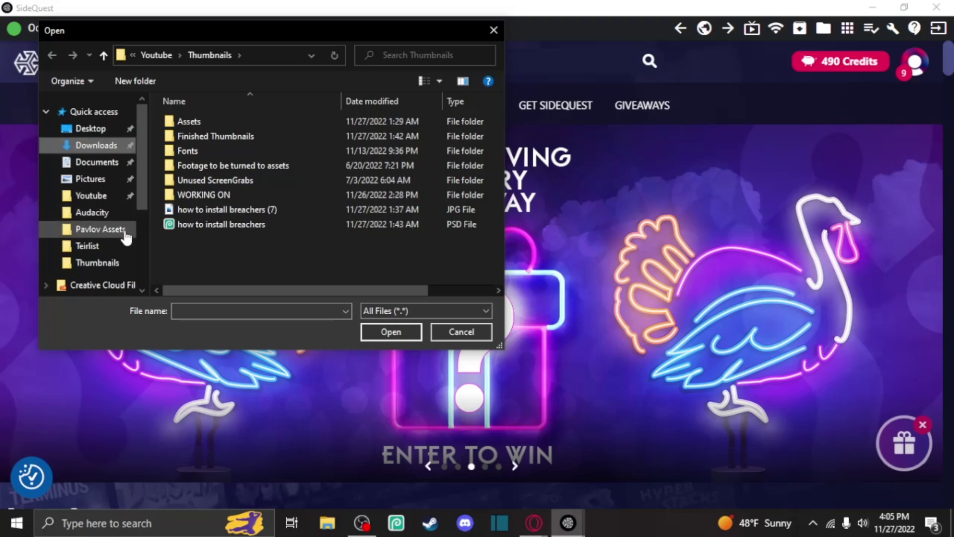
pyautogui.click(104, 145)
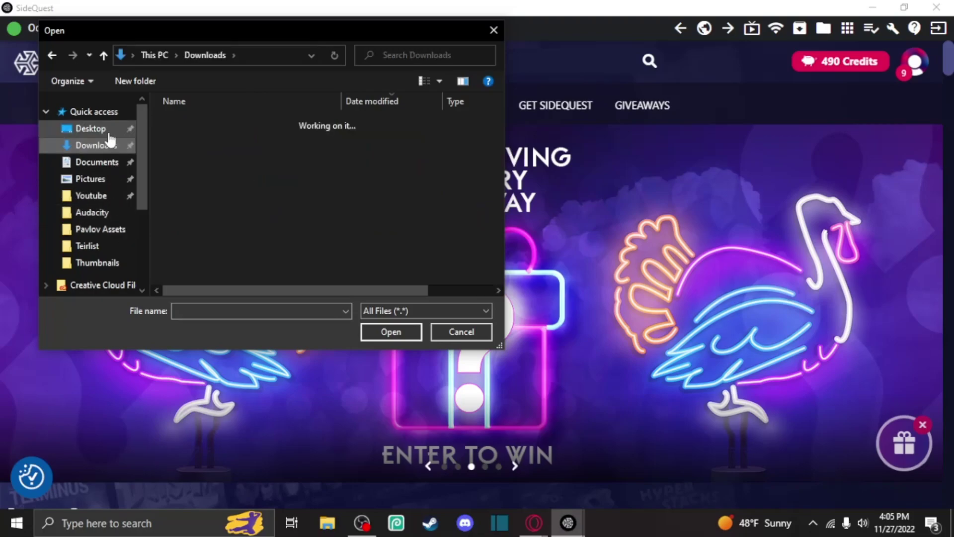
pyautogui.click(90, 129)
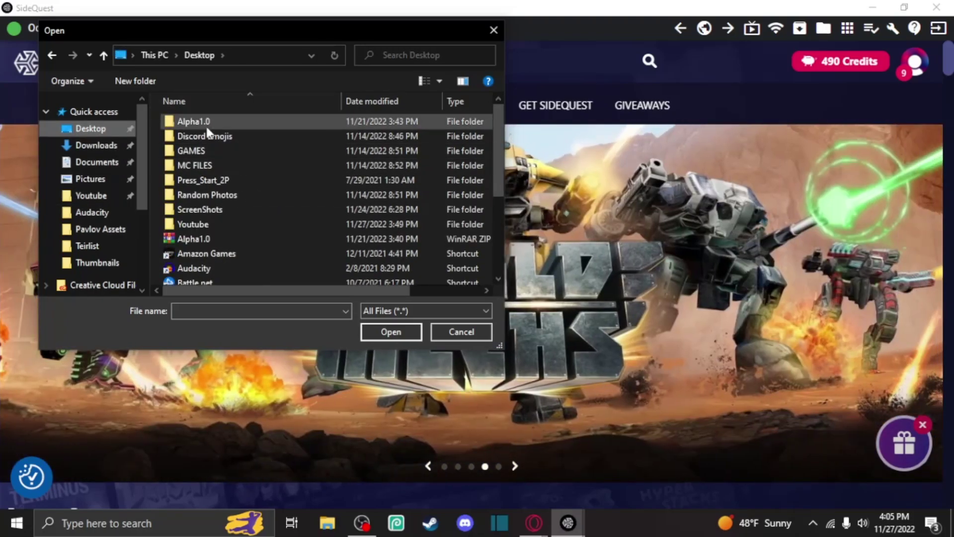
pyautogui.moveTo(213, 122)
pyautogui.mouseDown()
pyautogui.moveTo(213, 133)
pyautogui.moveTo(211, 118)
pyautogui.moveTo(225, 124)
pyautogui.mouseUp()
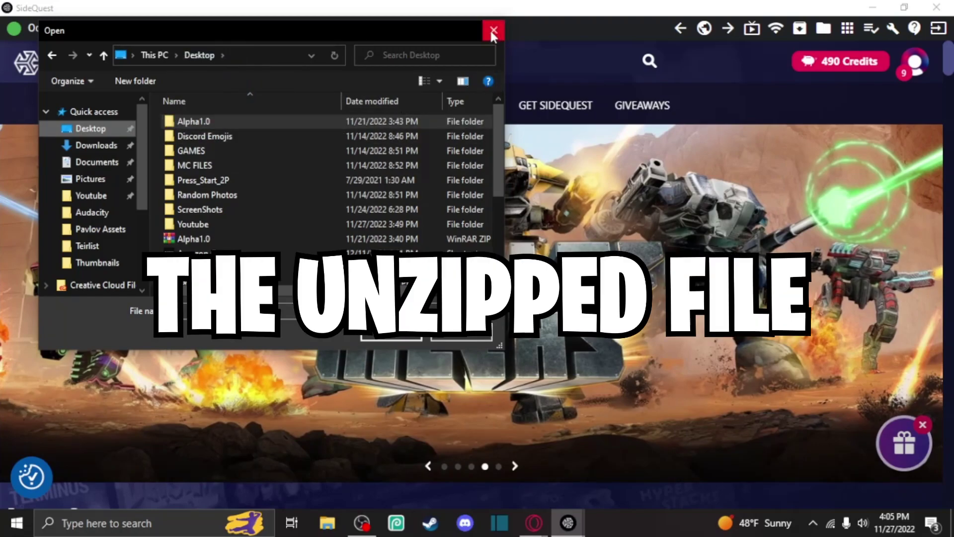
pyautogui.click(490, 29)
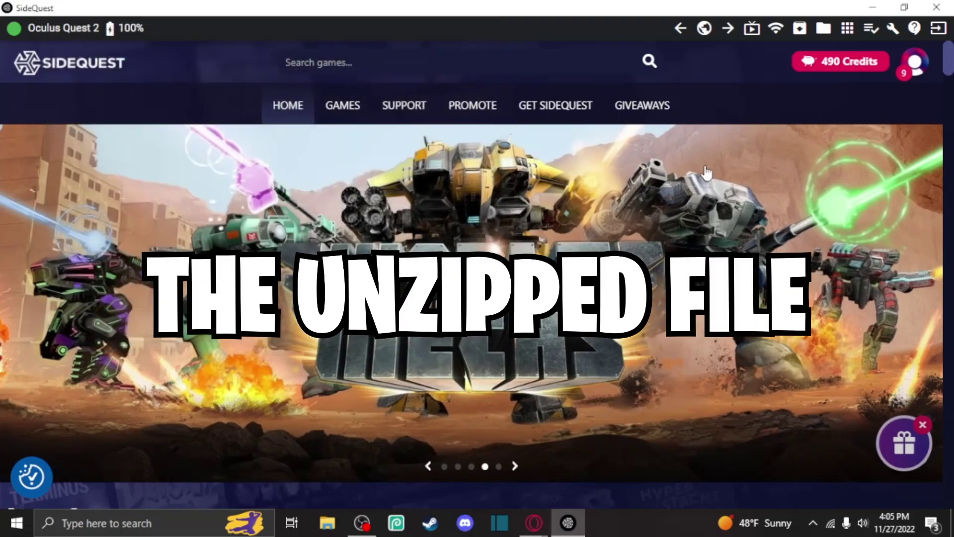
# Step: Move through the toolbar's file manager and App Manager to the Task Manager, confirming no tasks are running
pyautogui.click(830, 30)
pyautogui.click(849, 28)
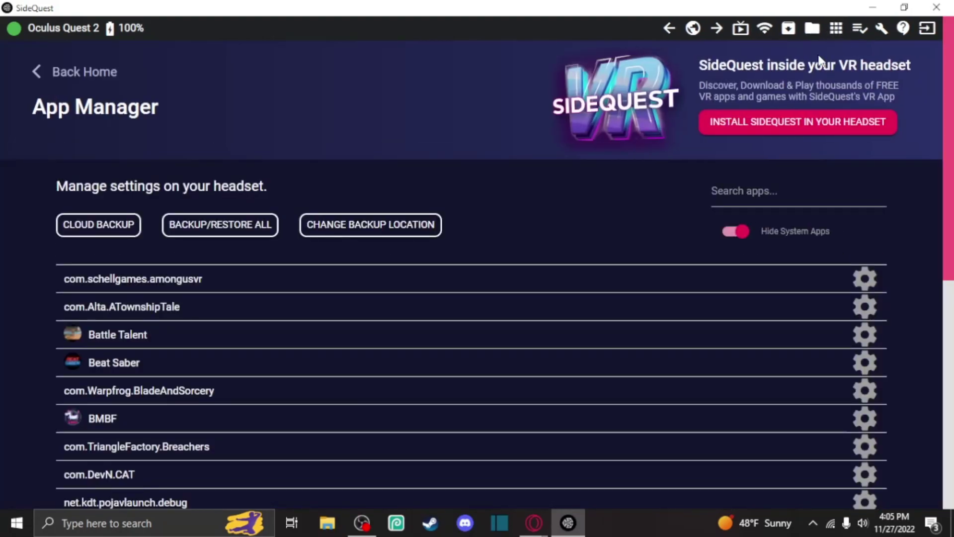
pyautogui.click(854, 30)
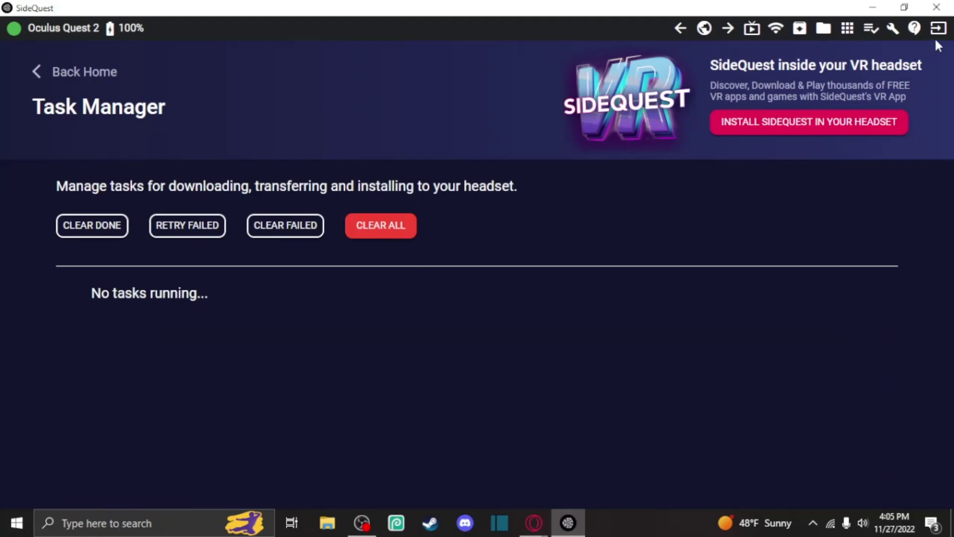